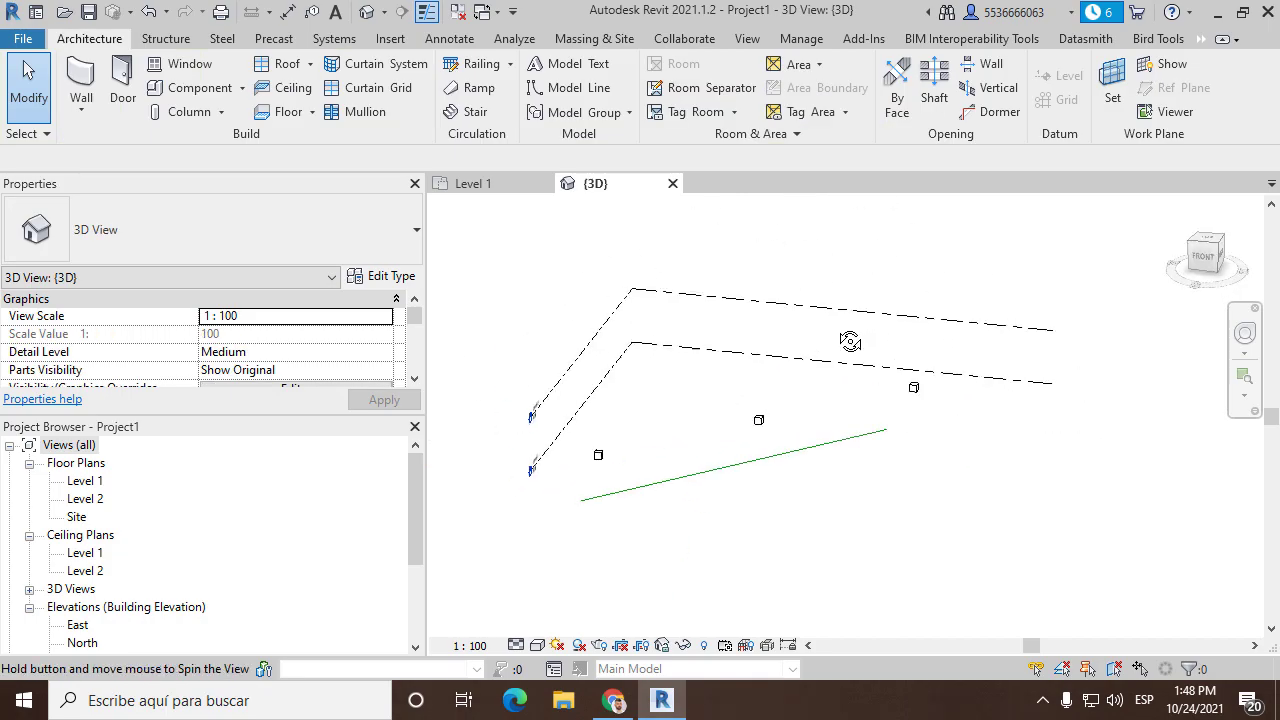
# Step: Set Level 1, chosen by name, as the current work plane
pyautogui.click(1112, 88)
pyautogui.click(677, 349)
pyautogui.click(586, 465)
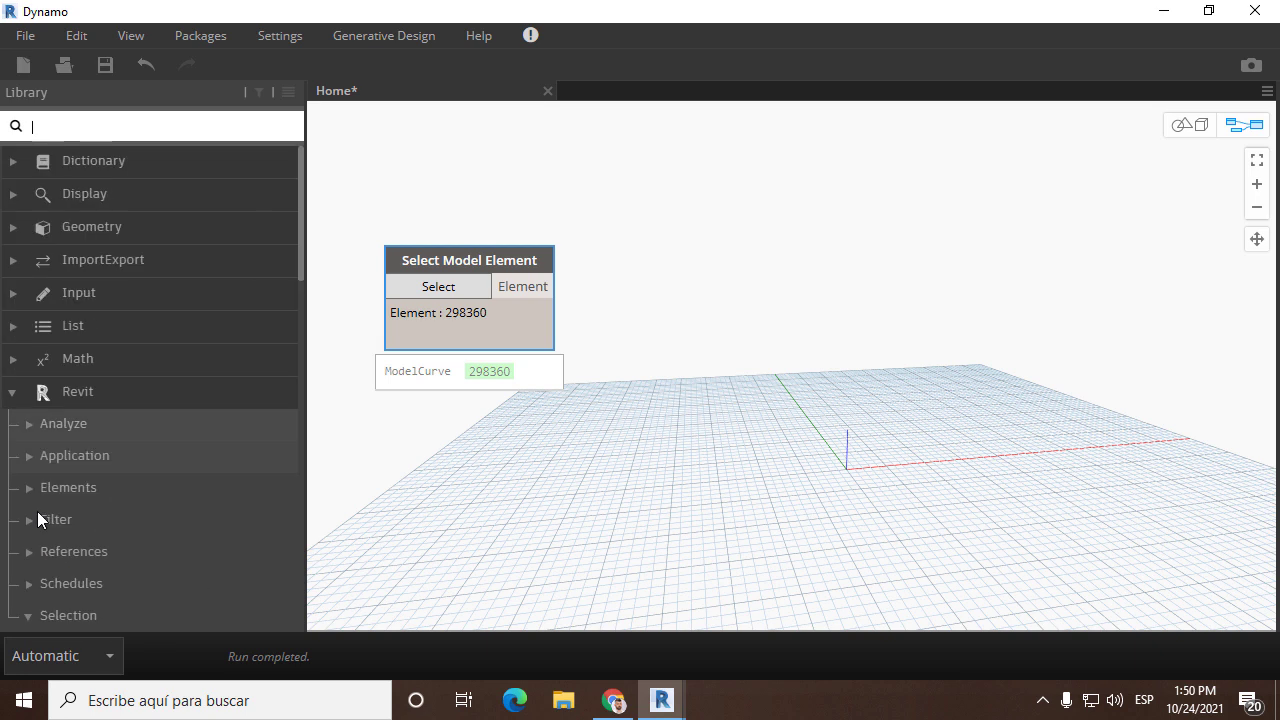
# Step: Save the graph as '01_Dynamo Script' and make Select Model Element a player input
pyautogui.click(45, 486)
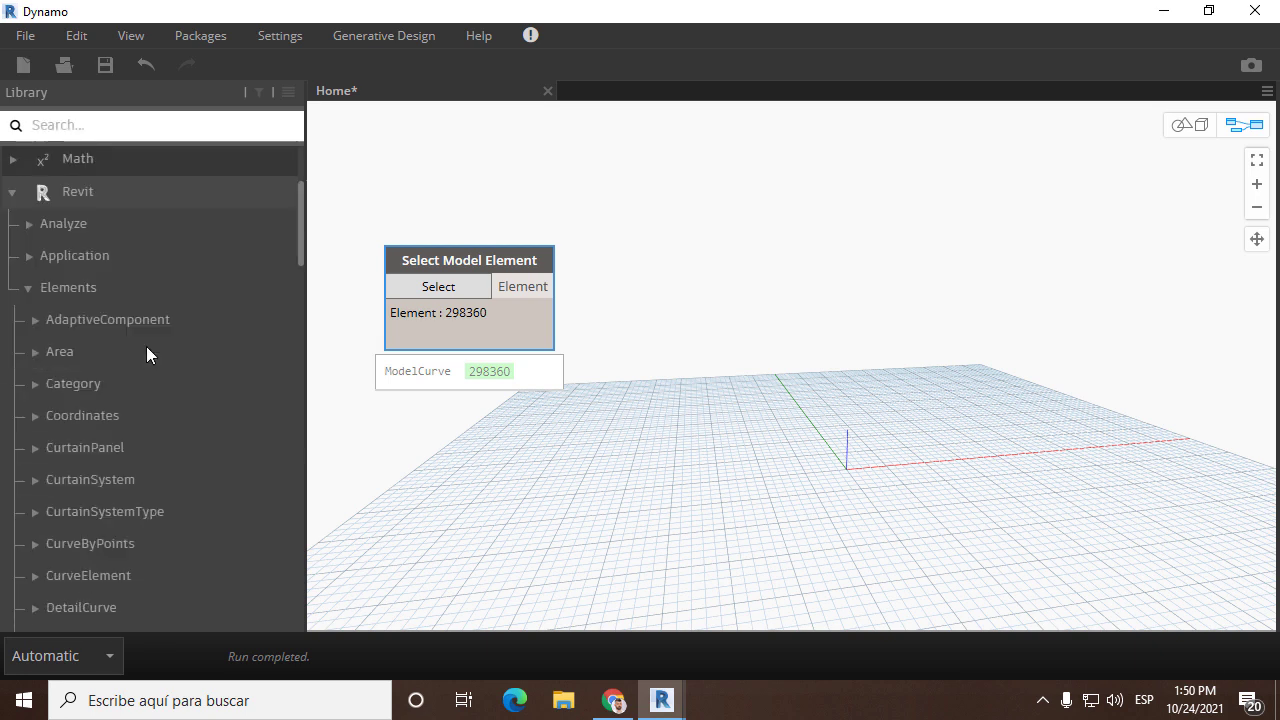
pyautogui.scroll(-1, 146, 346)
pyautogui.scroll(-3, 111, 418)
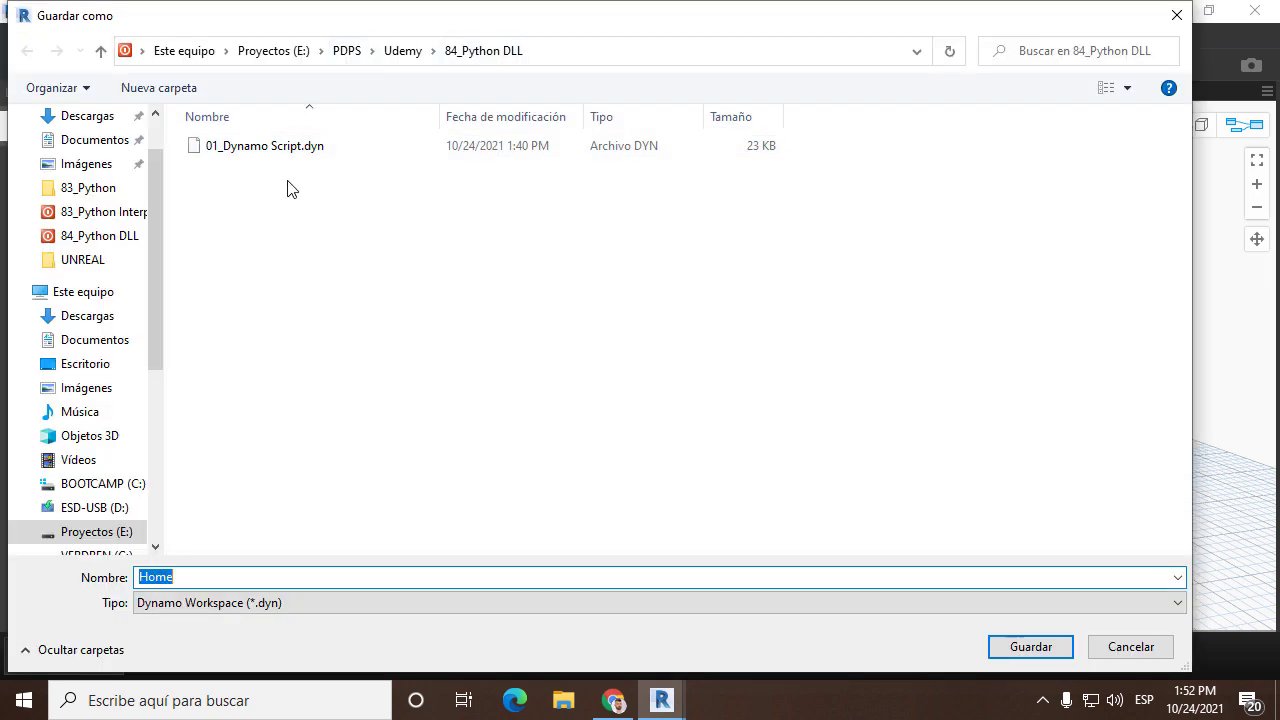
pyautogui.click(300, 140)
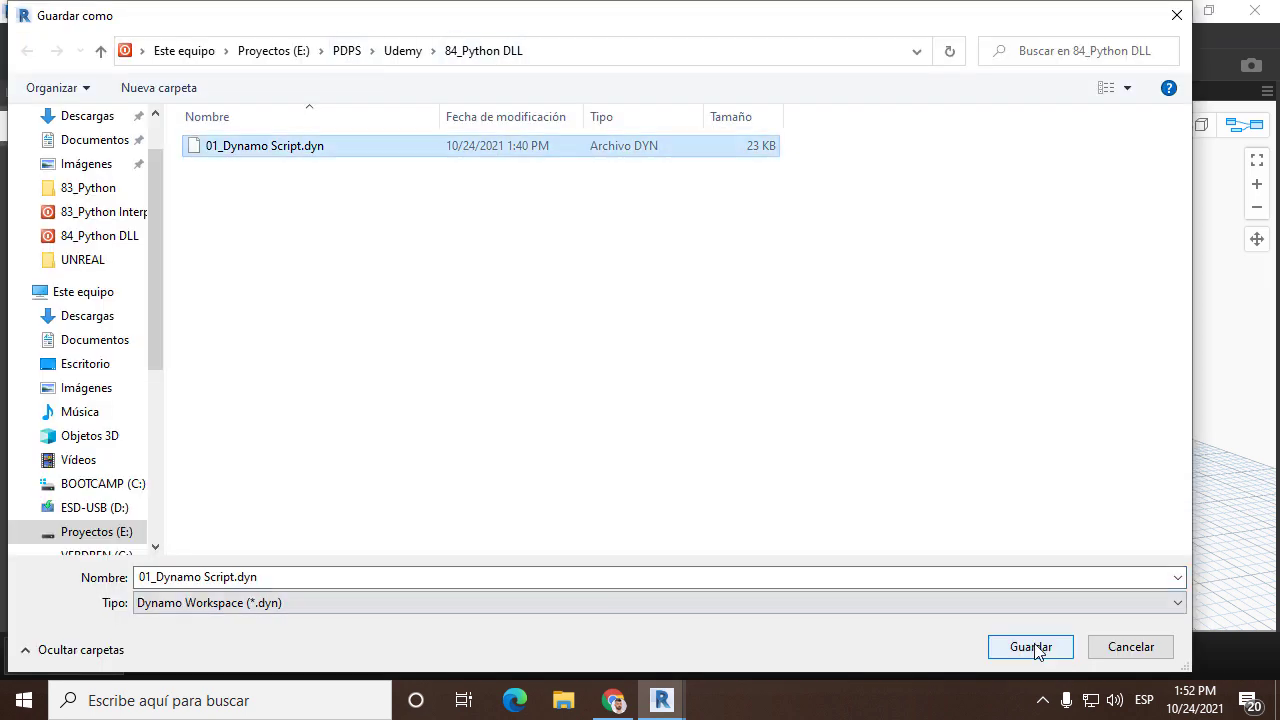
pyautogui.click(1034, 646)
pyautogui.scroll(2, 1050, 357)
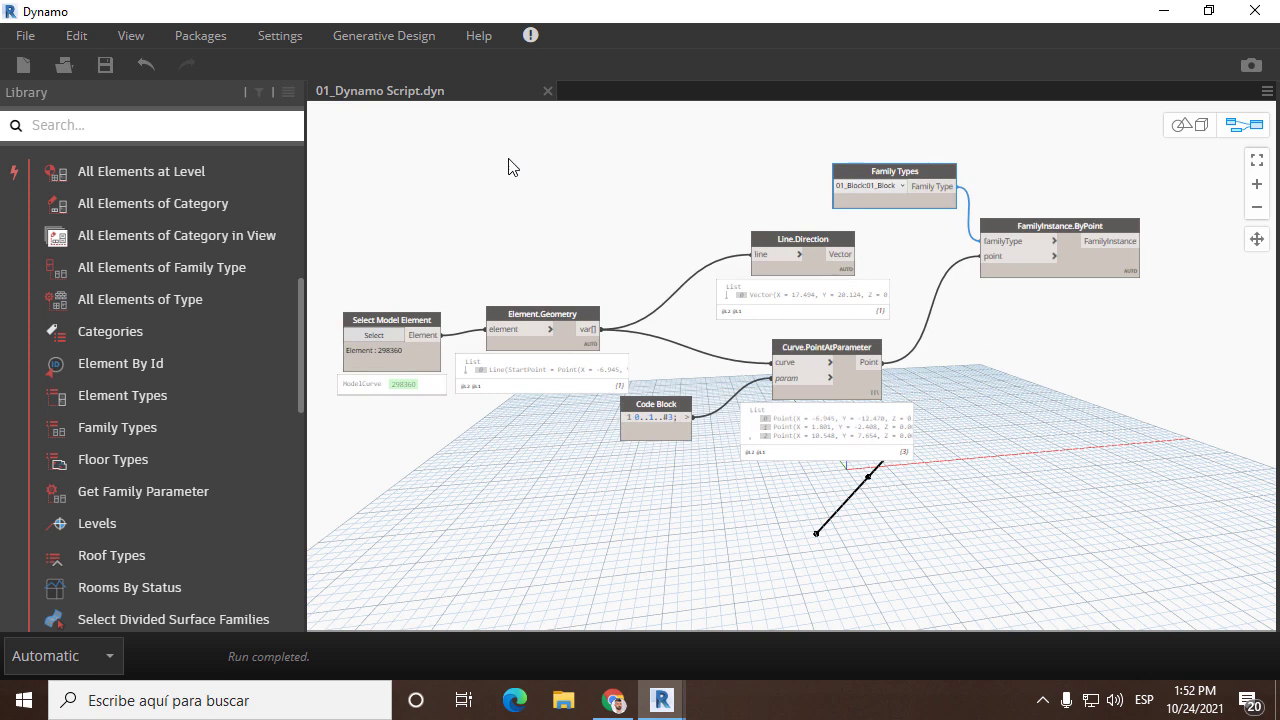
pyautogui.rightClick(412, 333)
pyautogui.click(470, 506)
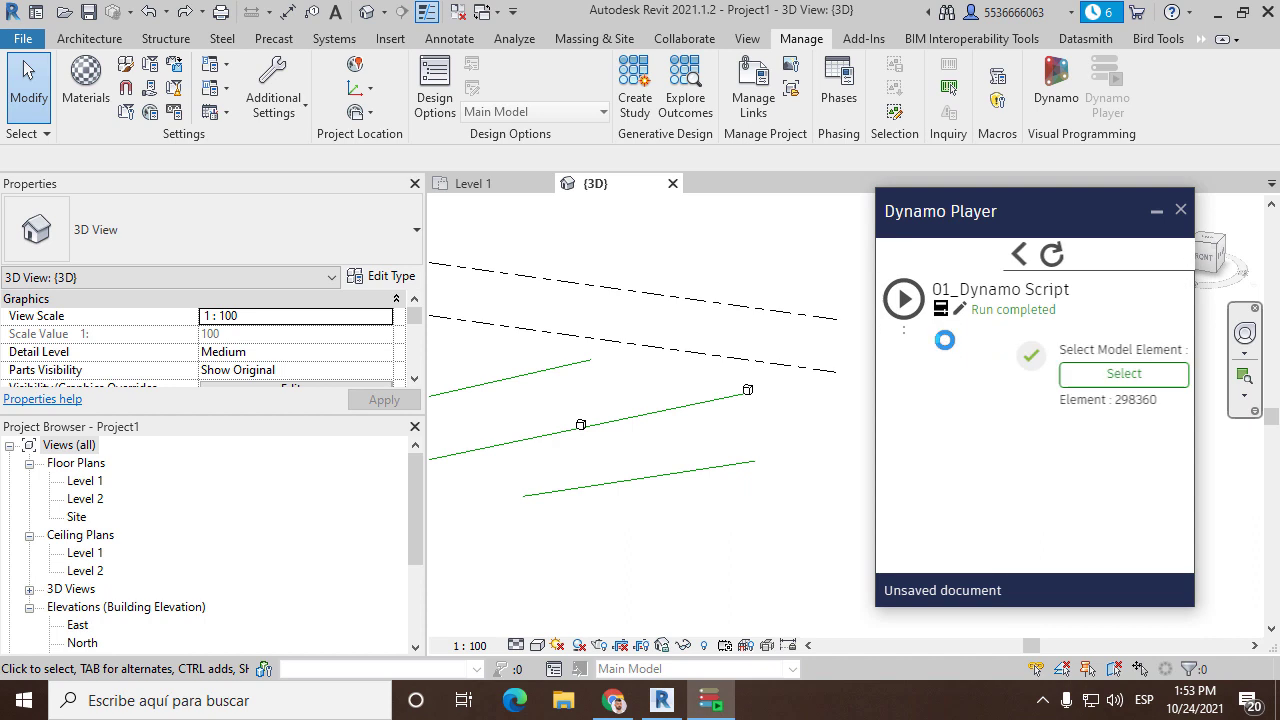
# Step: Run 01_Dynamo Script from Dynamo Player on the middle green line and another line
pyautogui.click(1120, 371)
pyautogui.click(709, 390)
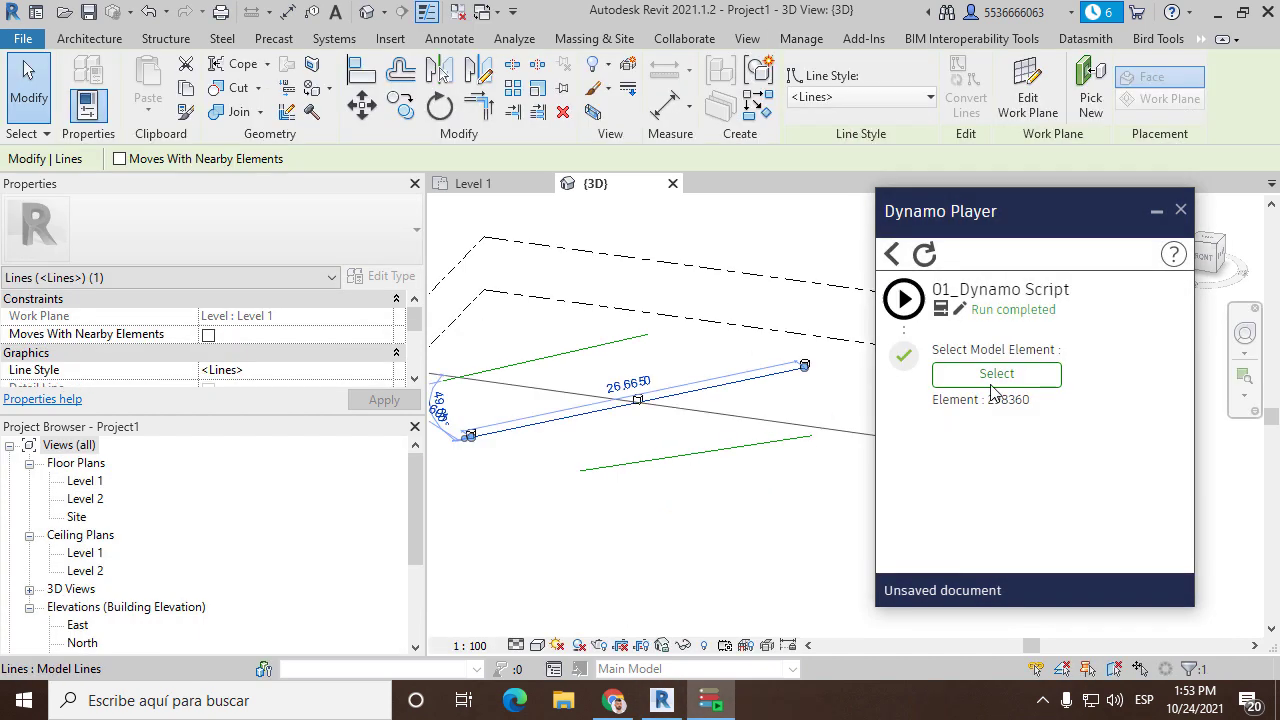
pyautogui.click(714, 423)
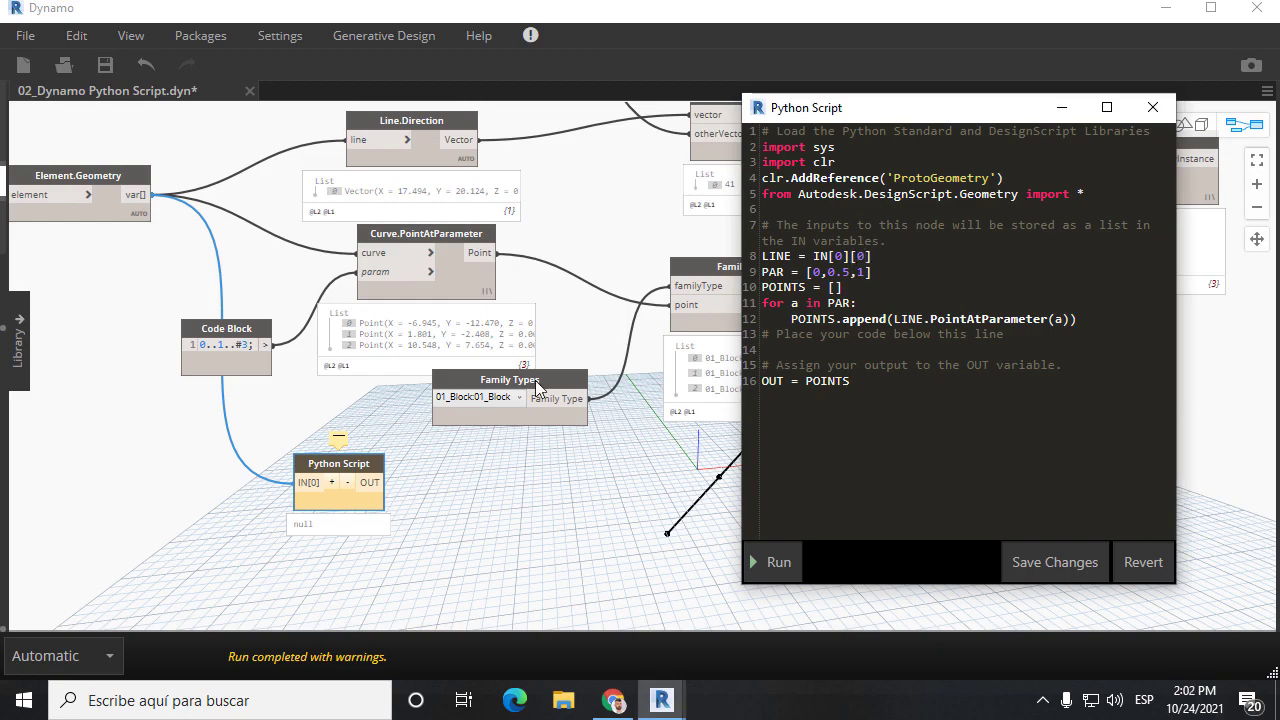
# Step: Run the Python Script node and wire its three points into FamilyInstance.ByPoint point
pyautogui.click(778, 562)
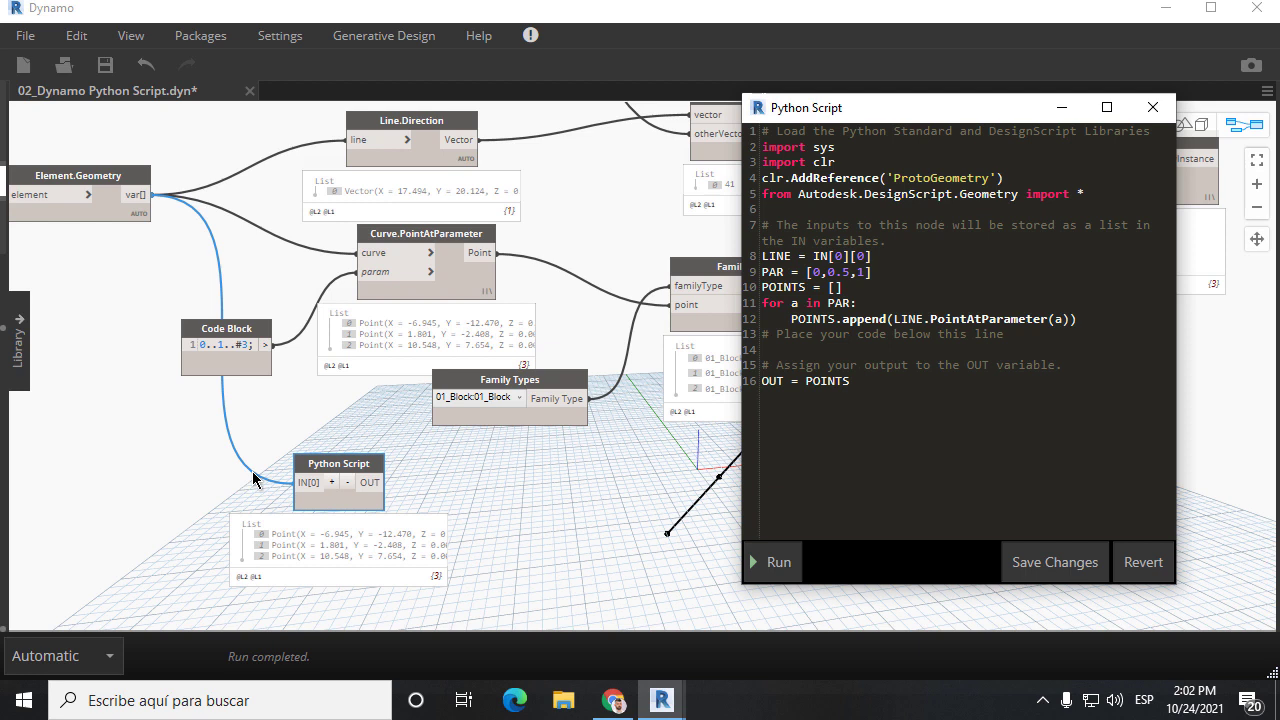
pyautogui.moveTo(15, 232); pyautogui.dragTo(291, 250, button='middle')
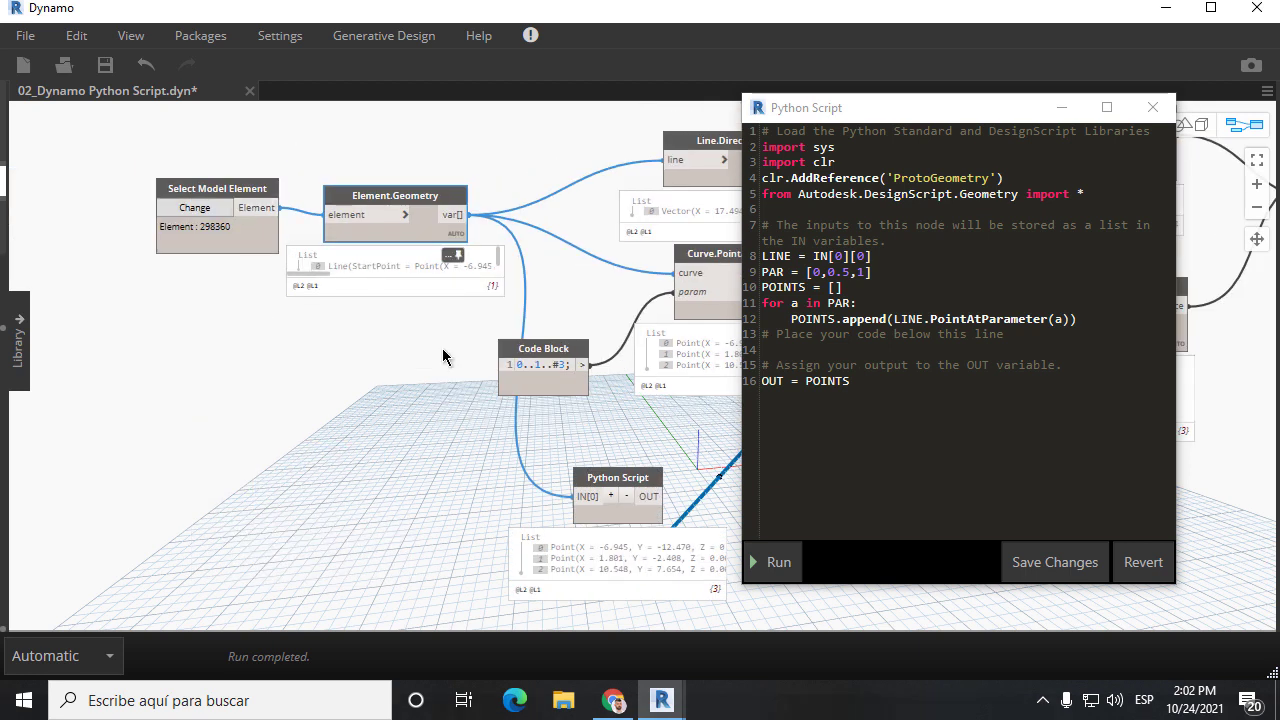
pyautogui.moveTo(443, 357); pyautogui.dragTo(83, 229, button='middle')
pyautogui.moveTo(218, 219); pyautogui.dragTo(137, 348, button='middle')
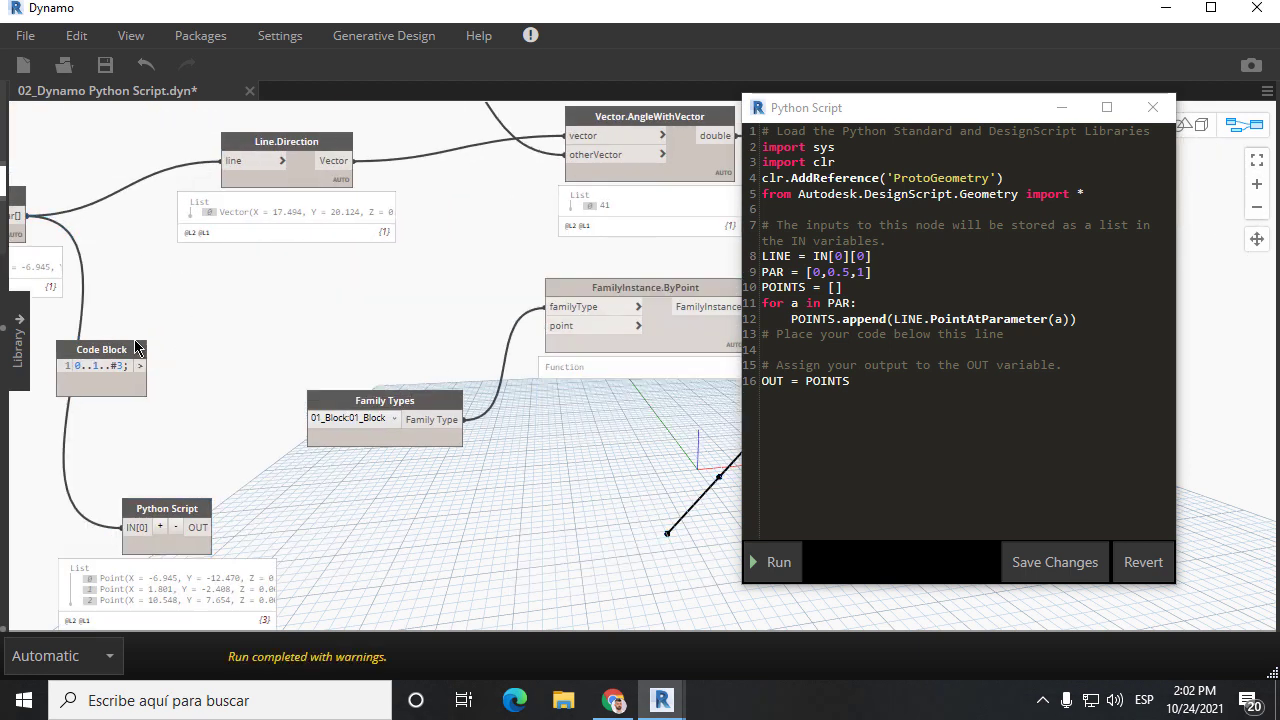
pyautogui.moveTo(167, 508); pyautogui.dragTo(171, 300)
pyautogui.moveTo(171, 300); pyautogui.dragTo(241, 285, button='middle')
pyautogui.moveTo(275, 299); pyautogui.dragTo(620, 328)
pyautogui.moveTo(430, 300); pyautogui.dragTo(444, 396, button='middle')
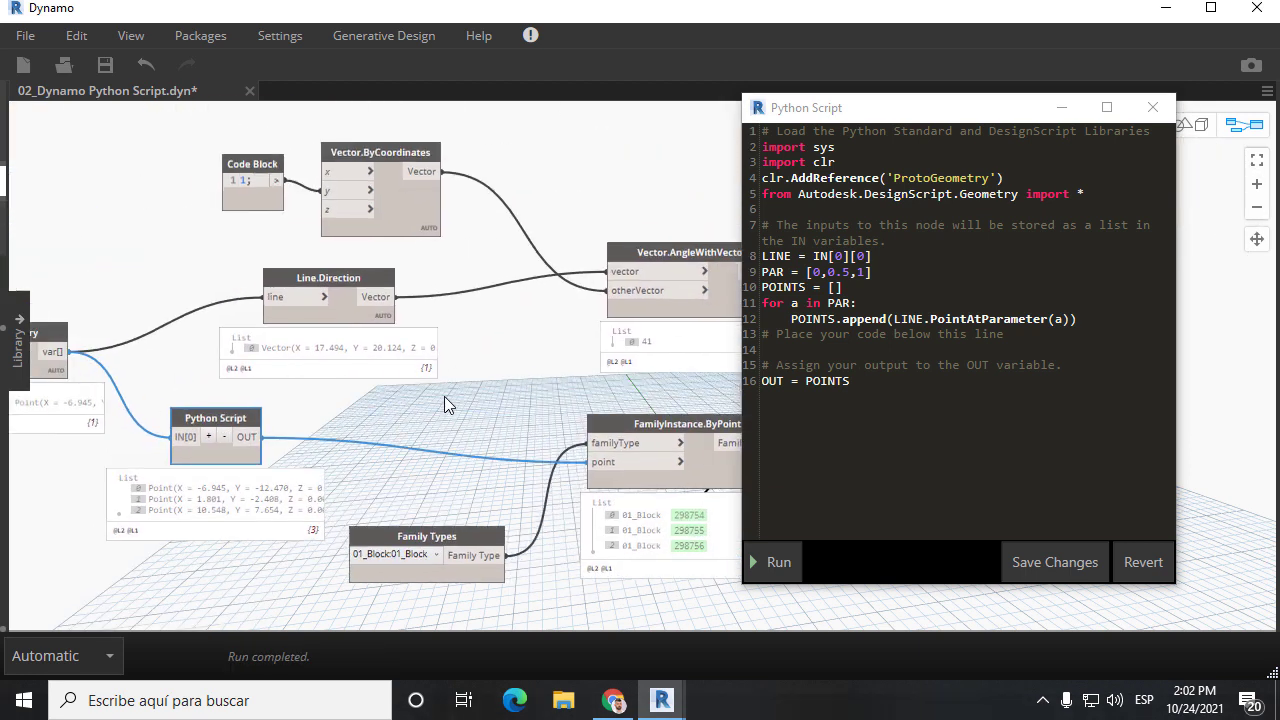
pyautogui.scroll(-1, 444, 396)
pyautogui.scroll(-2, 444, 380)
pyautogui.scroll(-1, 453, 291)
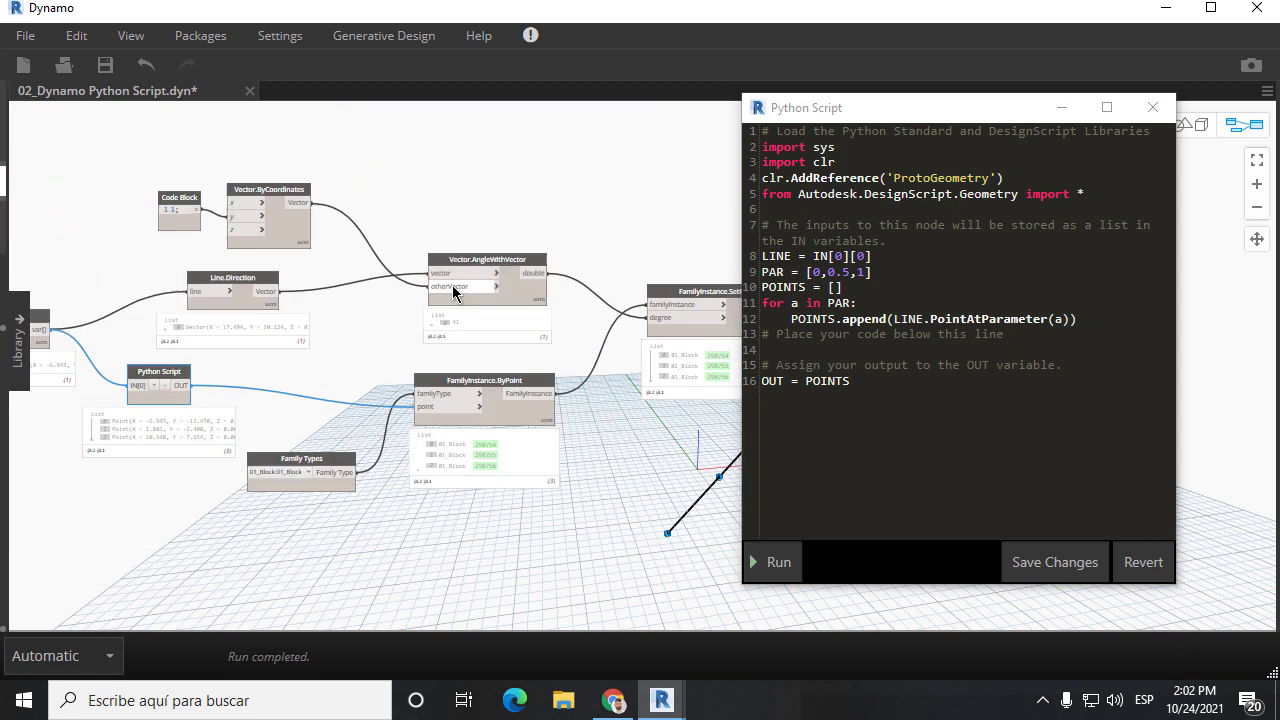
pyautogui.scroll(1, 428, 445)
pyautogui.scroll(-1, 400, 455)
# Step: Run the Revit API Python script and pick a green line in the model
pyautogui.click(380, 461)
pyautogui.write('OUT = el1,LINE,POINT1')
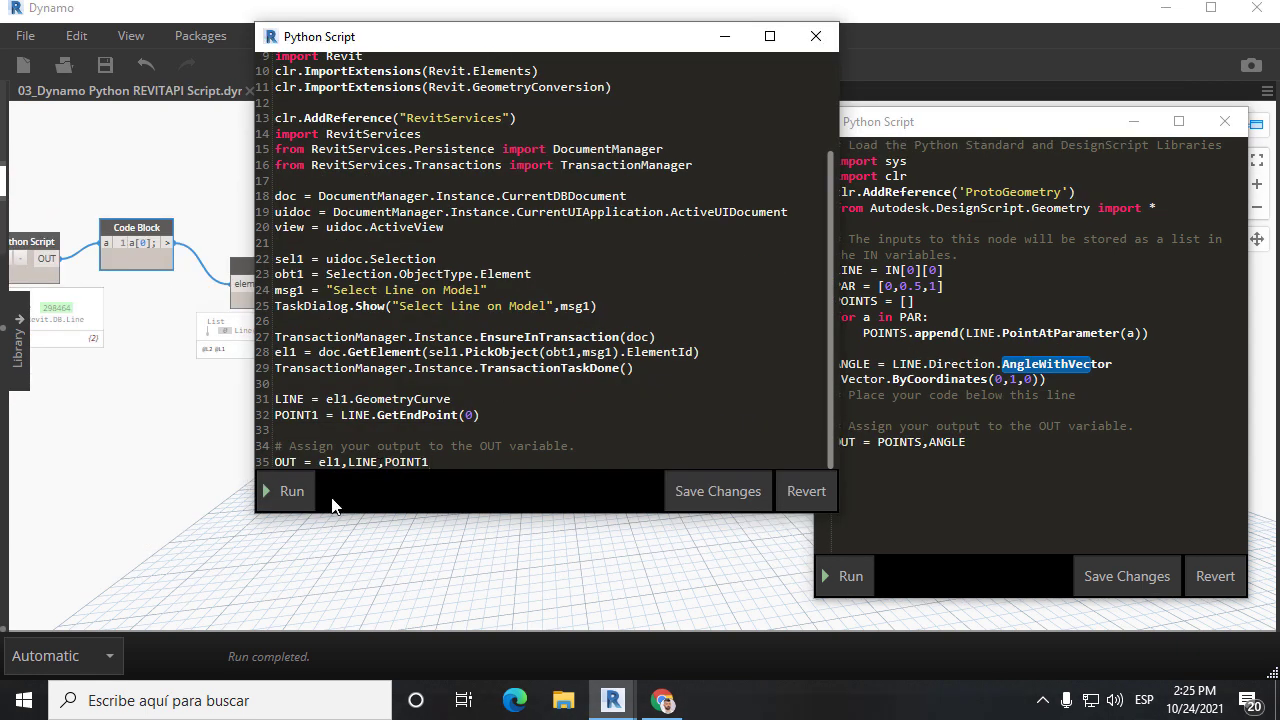
pyautogui.click(292, 491)
pyautogui.click(769, 349)
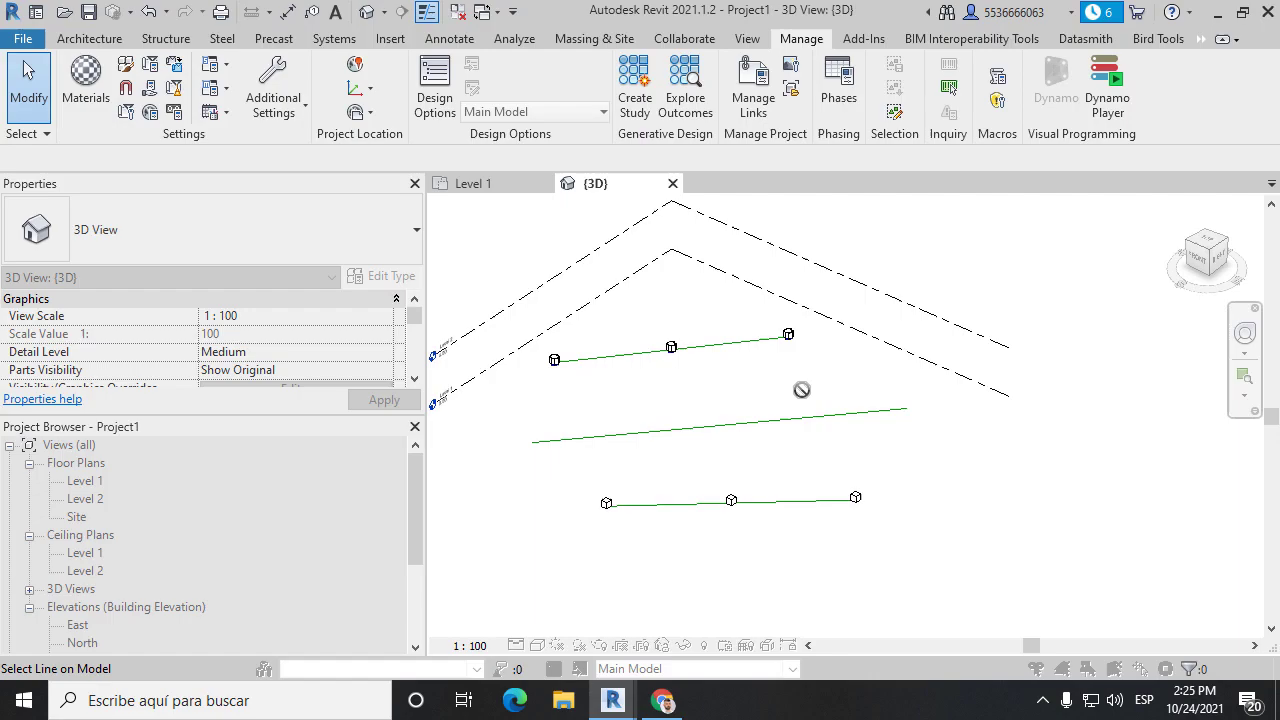
pyautogui.click(803, 389)
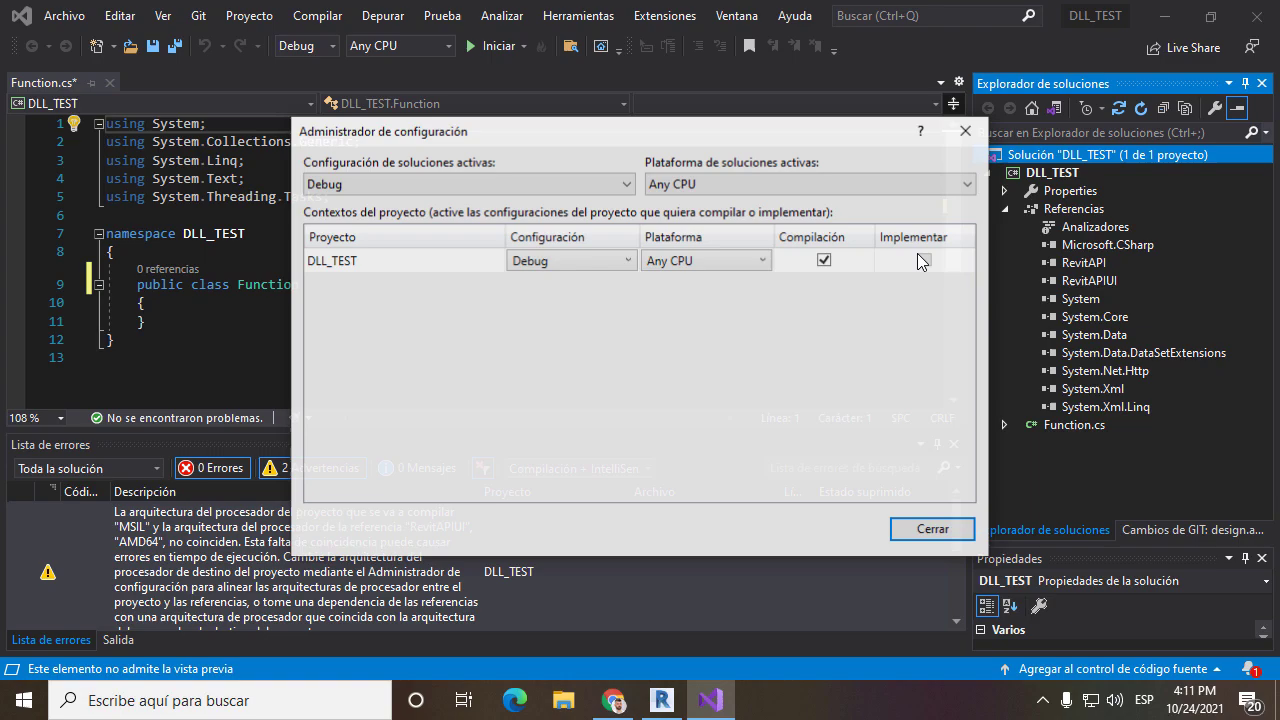
# Step: Add an x64 platform to the project in Configuration Manager
pyautogui.click(760, 260)
pyautogui.click(696, 314)
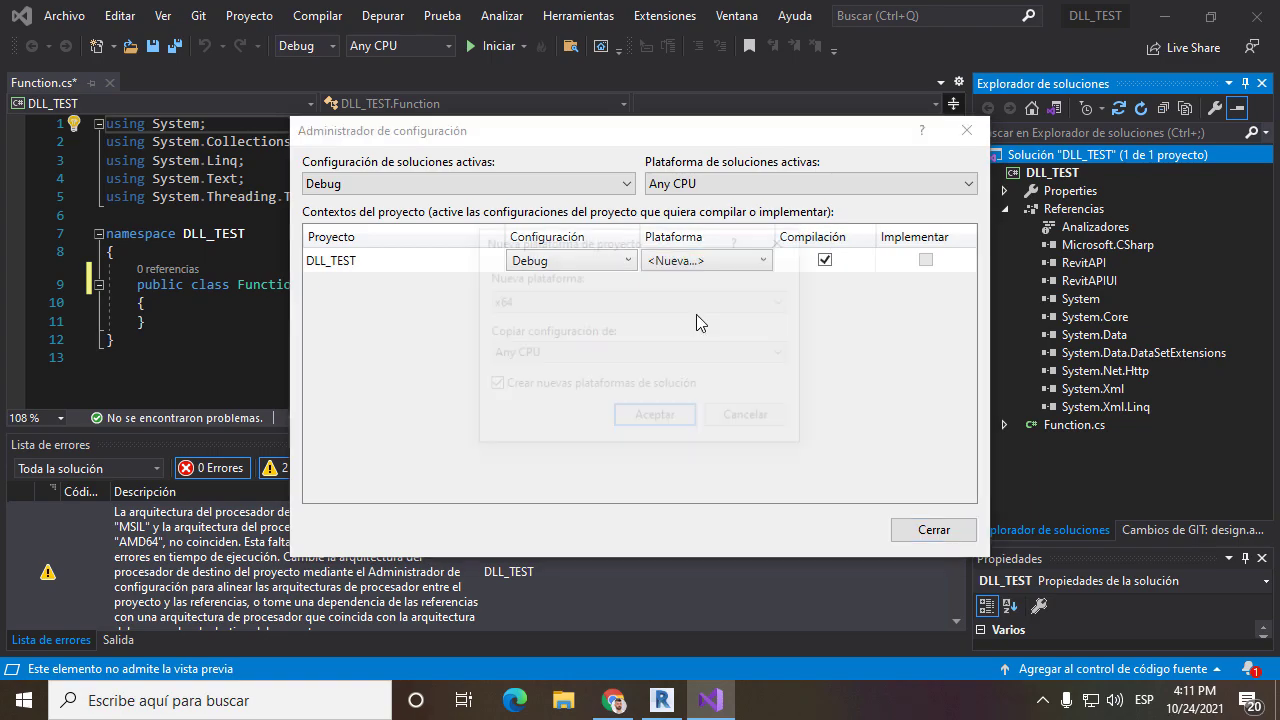
pyautogui.click(656, 418)
pyautogui.click(934, 529)
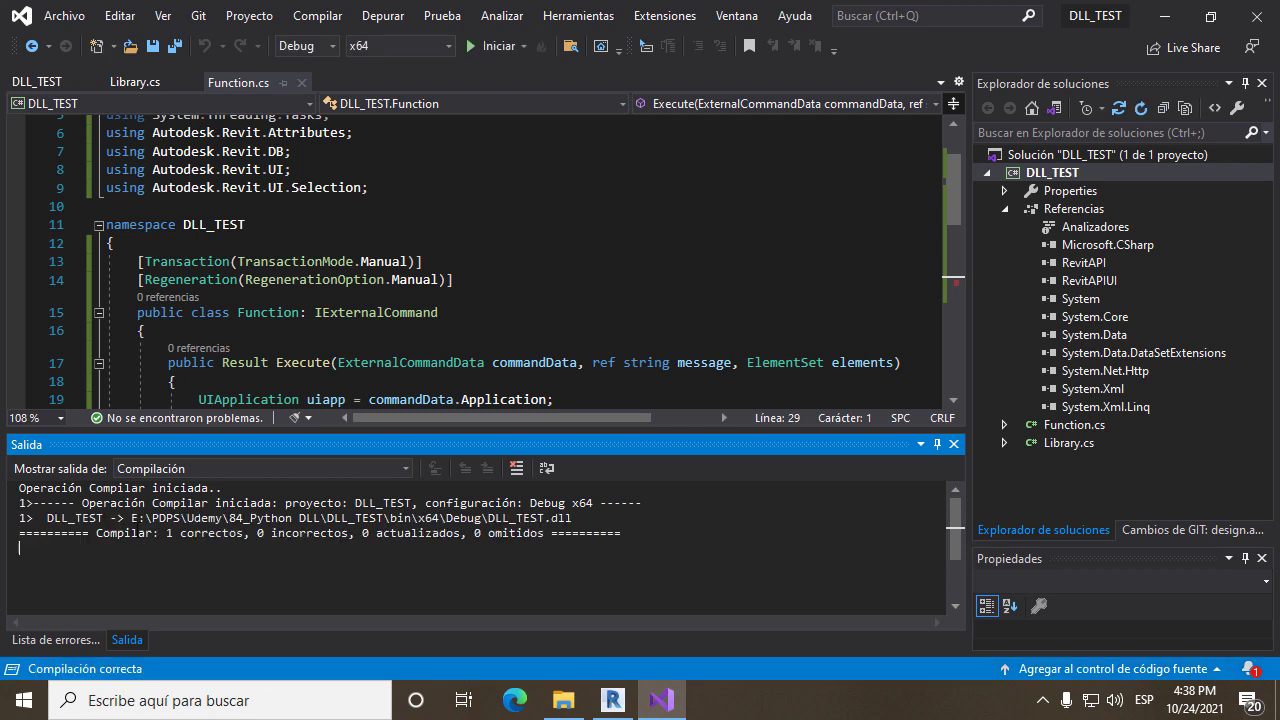
# Step: Debug the add-in in Revit and run External Tools > DLL_TEST on a green line
pyautogui.click(479, 48)
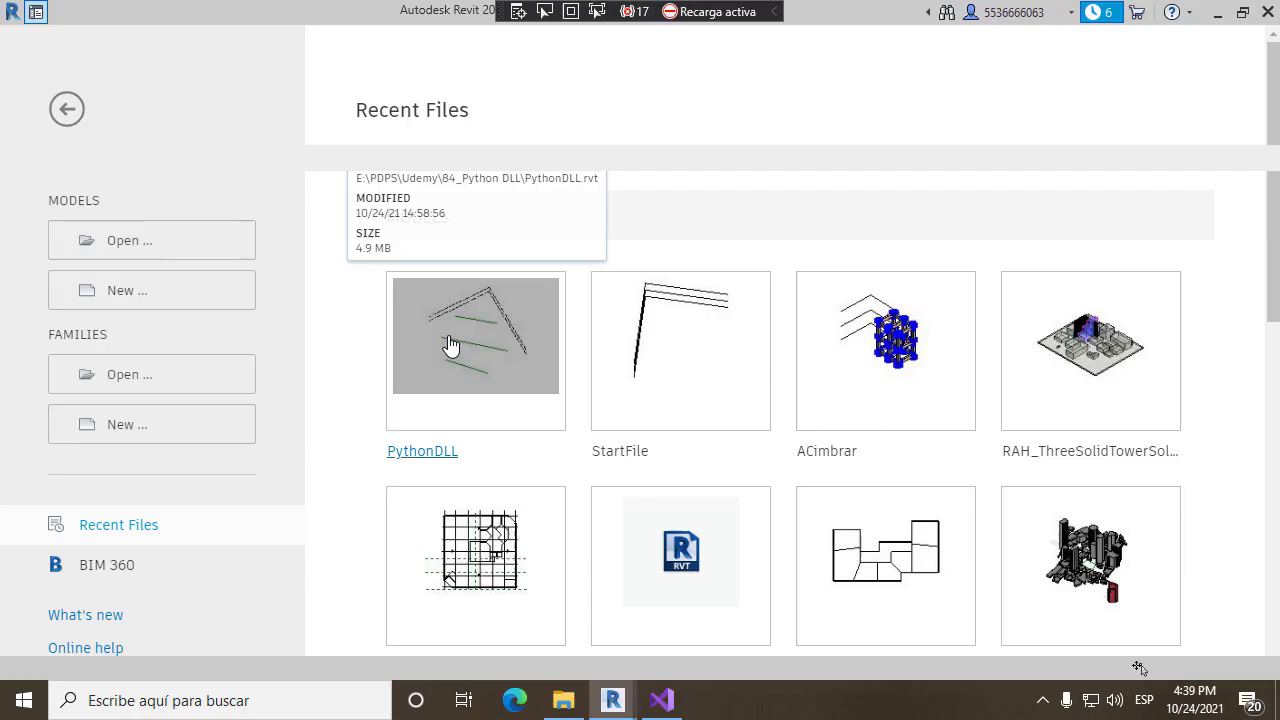
pyautogui.click(449, 349)
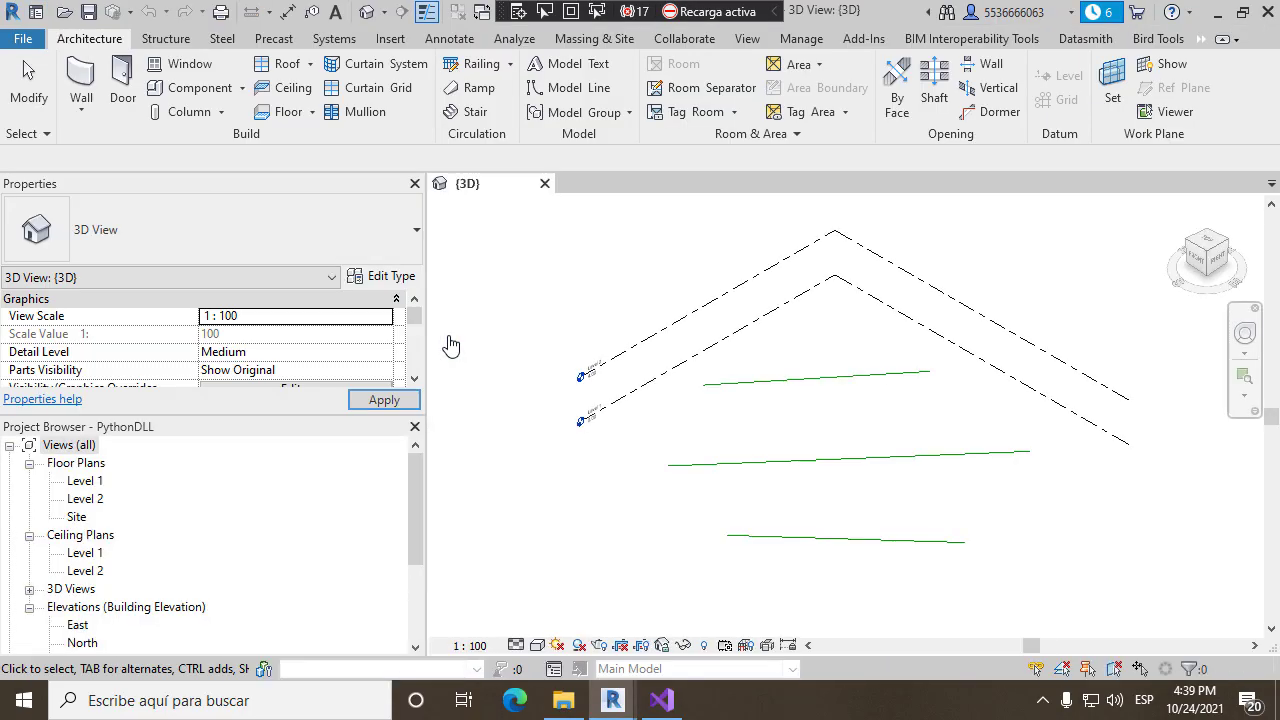
pyautogui.click(863, 38)
pyautogui.click(89, 90)
pyautogui.click(166, 228)
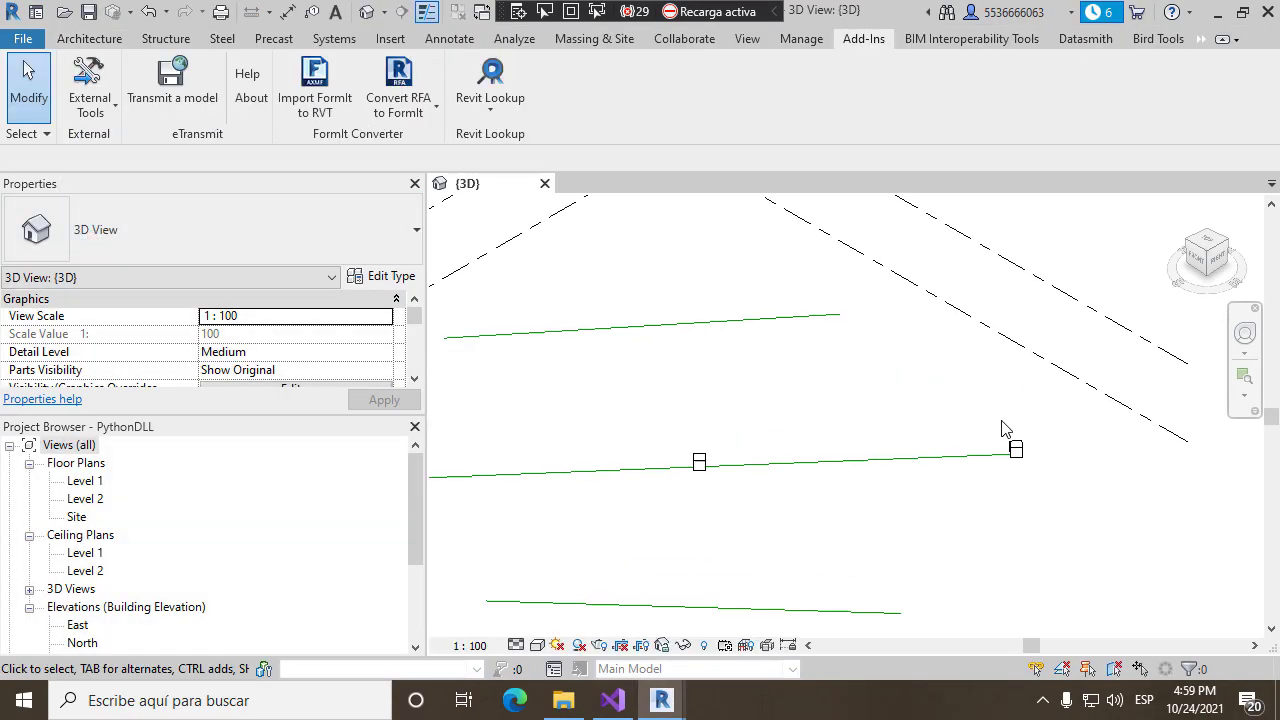
pyautogui.click(89, 90)
pyautogui.click(100, 228)
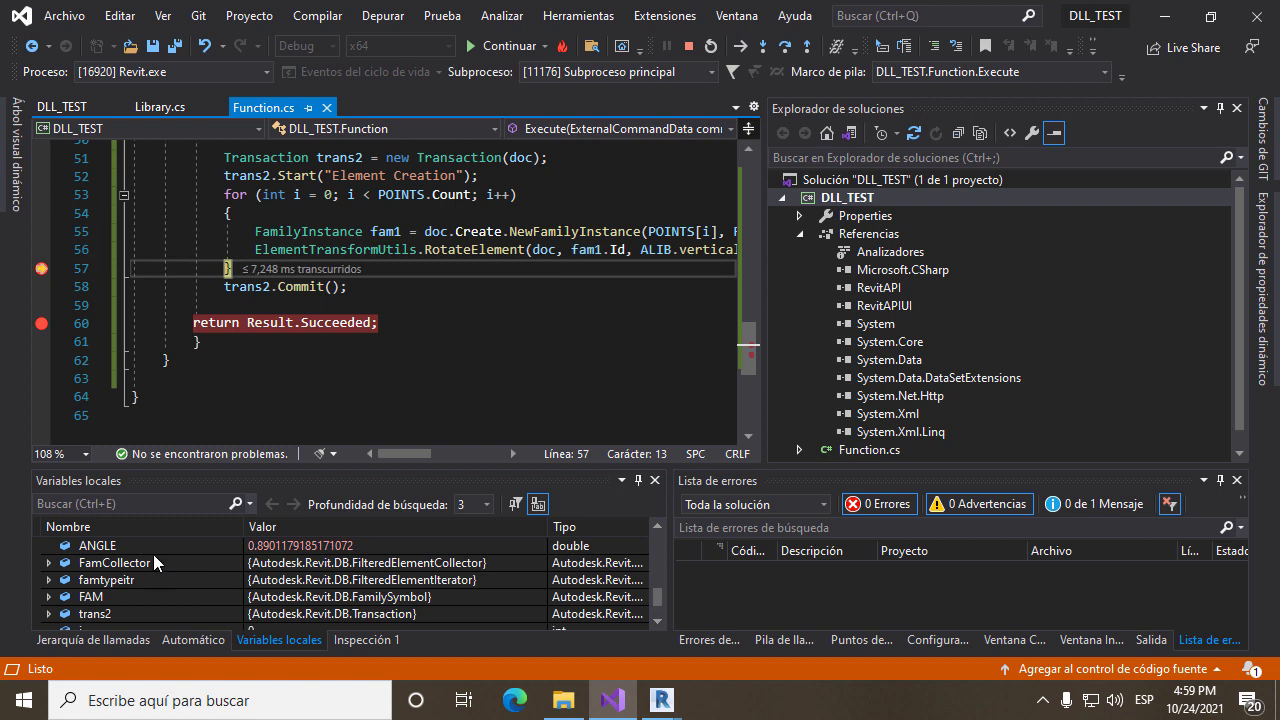
# Step: Inspect the FAM and fam1 locals, then continue until blocks are placed
pyautogui.click(97, 597)
pyautogui.scroll(-1, 115, 580)
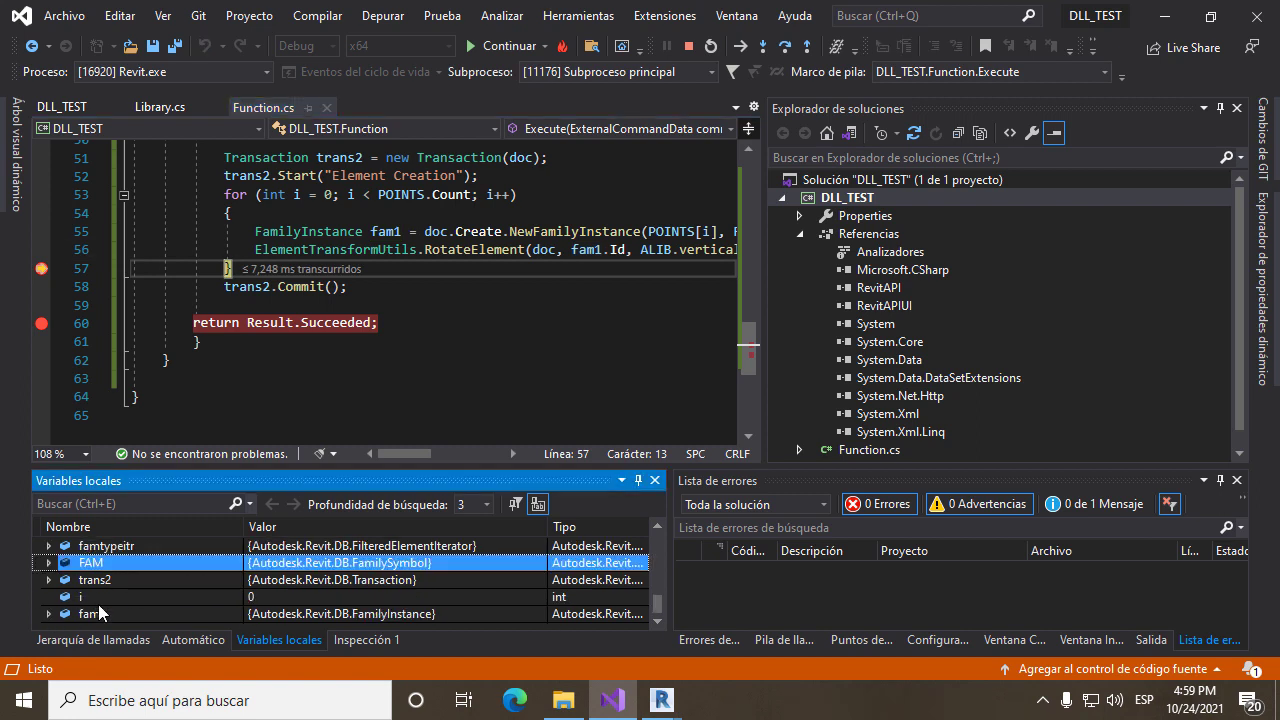
pyautogui.doubleClick(99, 612)
pyautogui.scroll(-3, 202, 565)
pyautogui.scroll(10, 348, 584)
pyautogui.scroll(3, 348, 584)
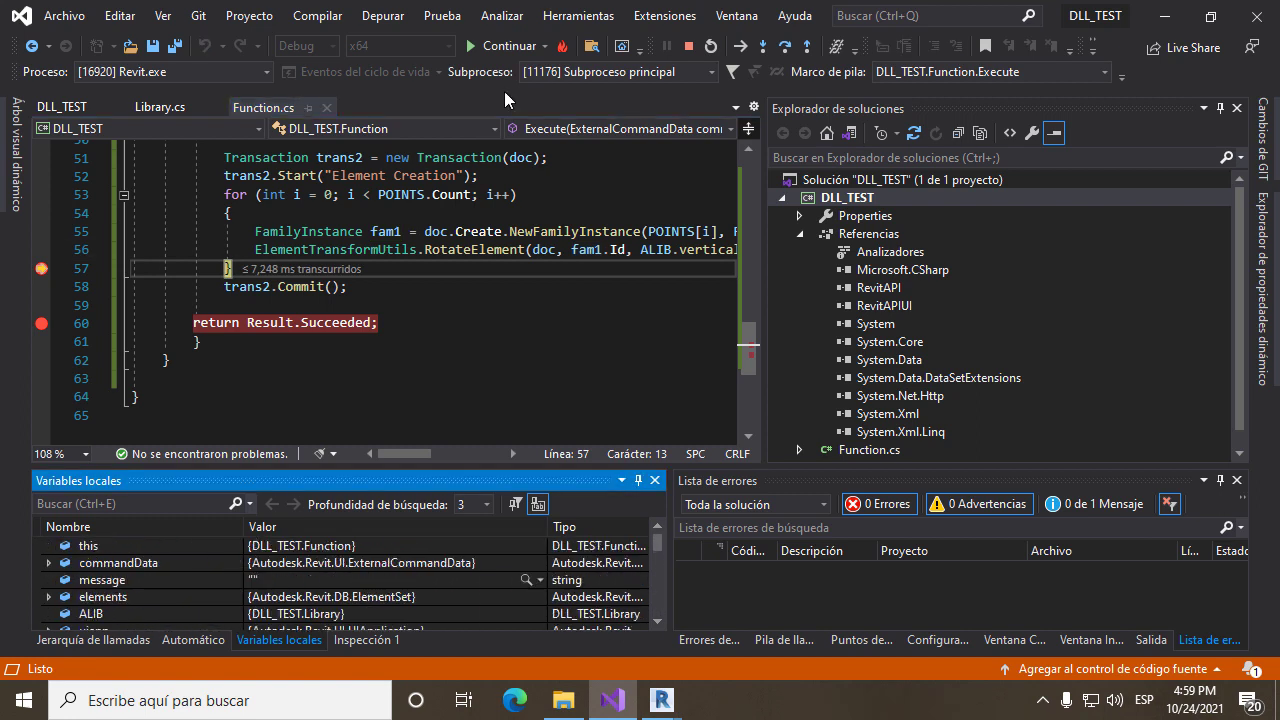
pyautogui.click(500, 45)
pyautogui.click(500, 45)
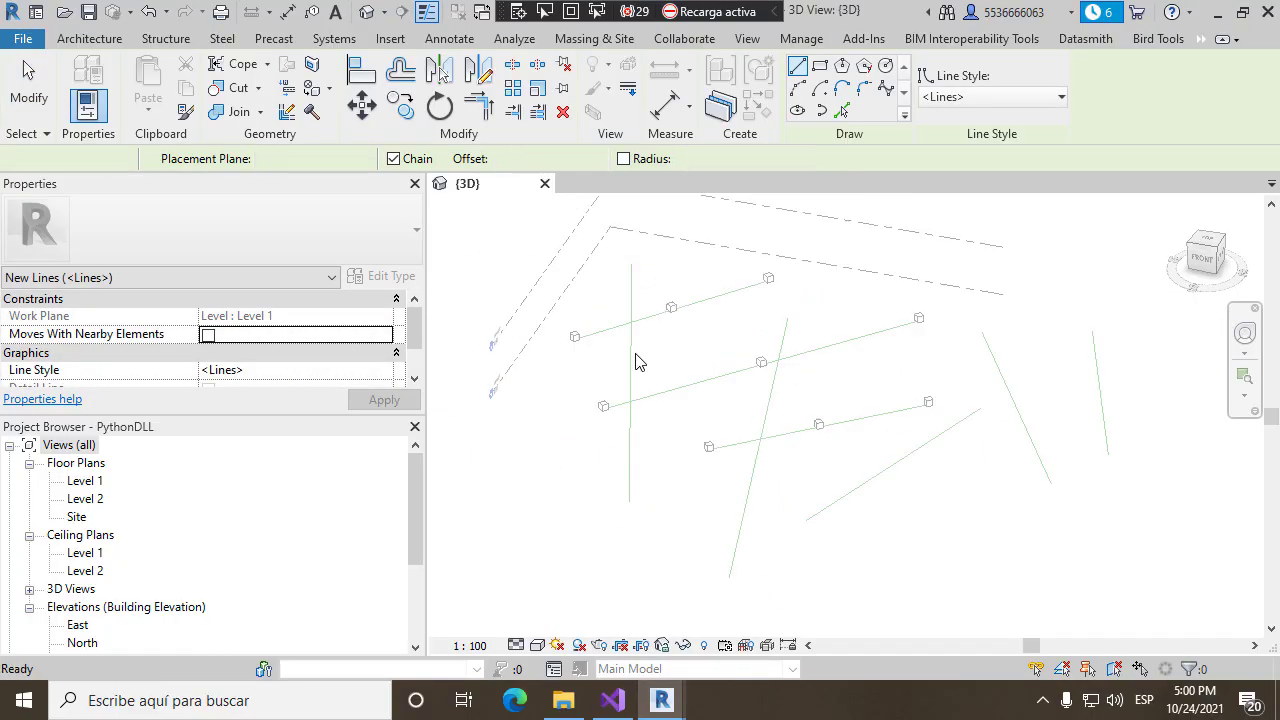
# Step: Select the vertical line and rerun DLL_TEST with its A shortcut
pyautogui.click(681, 205)
pyautogui.press('a')
pyautogui.press('a')
pyautogui.press('a')
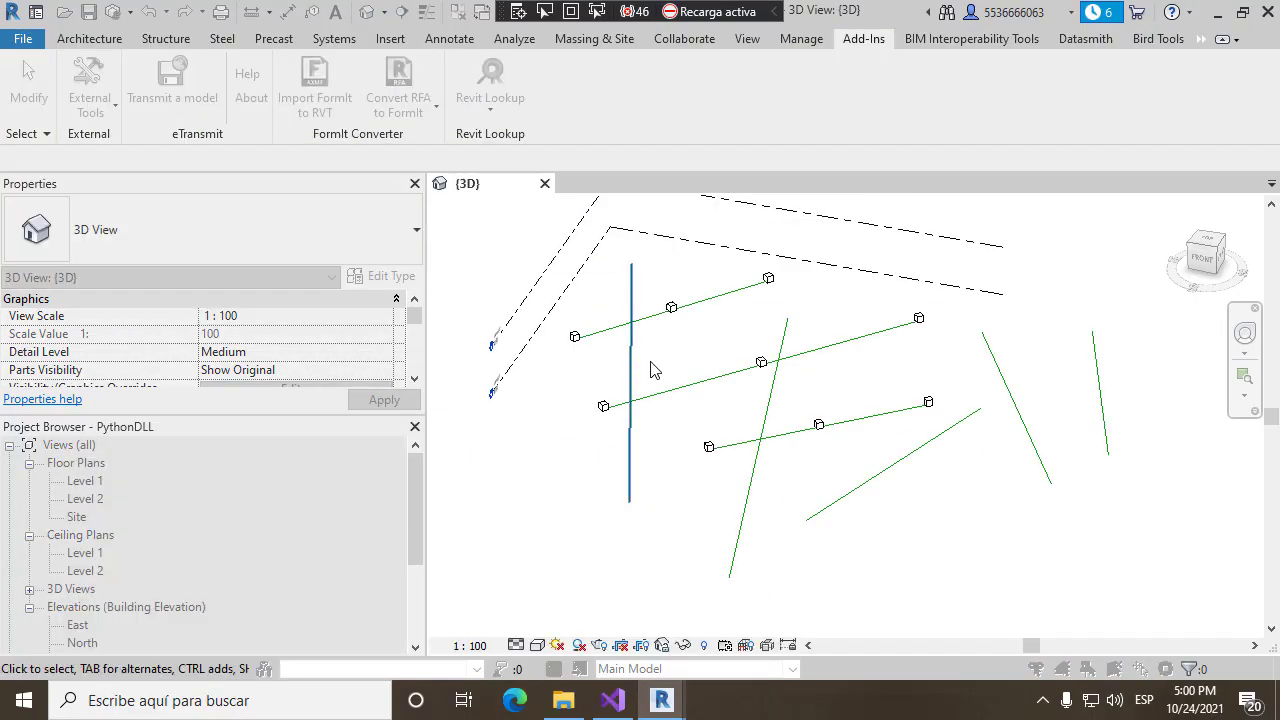